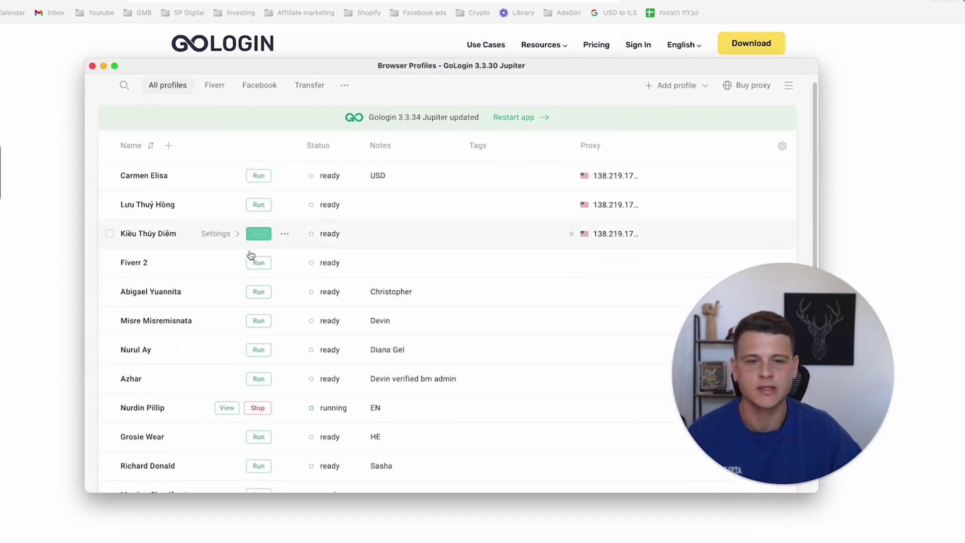
scroll(242, 260, down, 3)
scroll(221, 287, up, 3)
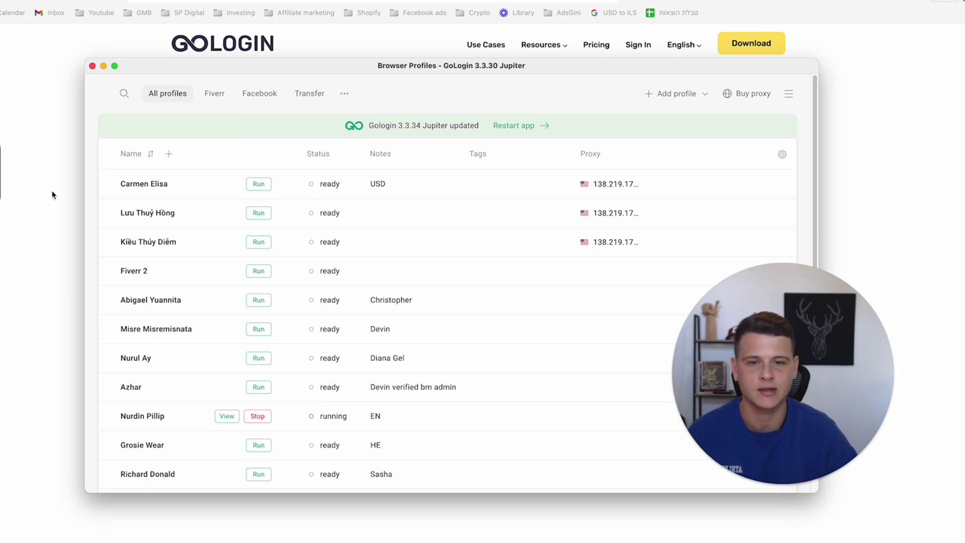
Step: Close the GoLogin profiles app to reveal the website's pricing page
click(52, 195)
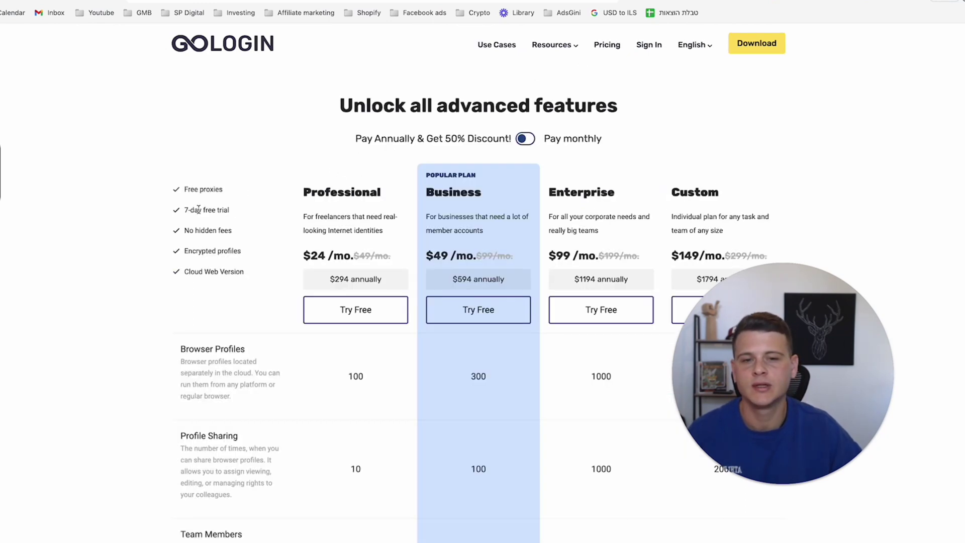
Step: Switch GoLogin plans to monthly billing and highlight the 100 browser profiles figure
click(523, 141)
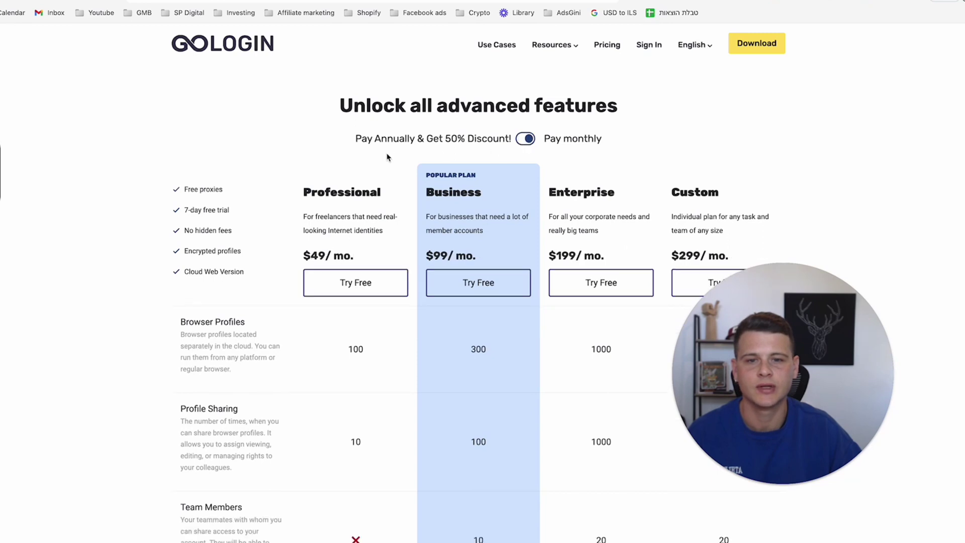
scroll(355, 181, down, 1)
drag(310, 203, 357, 205)
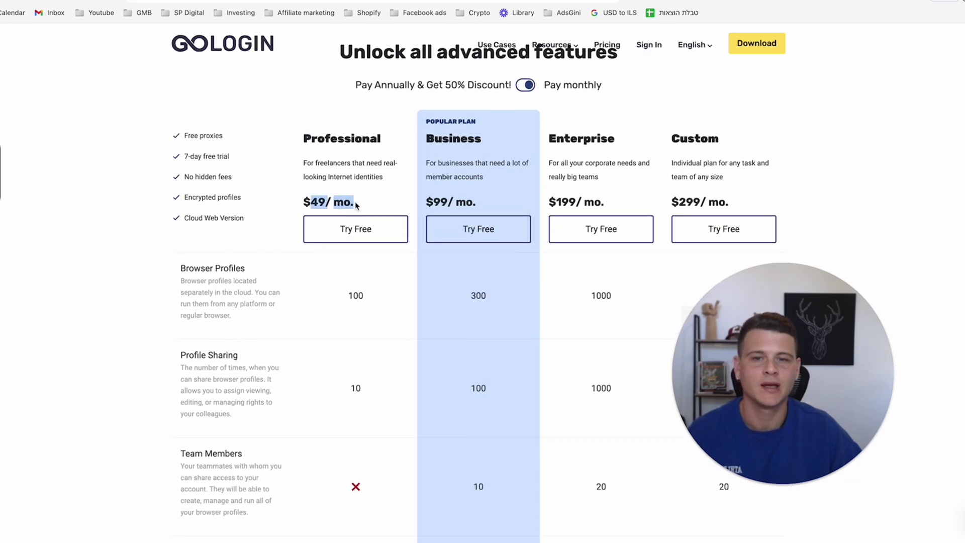
click(312, 205)
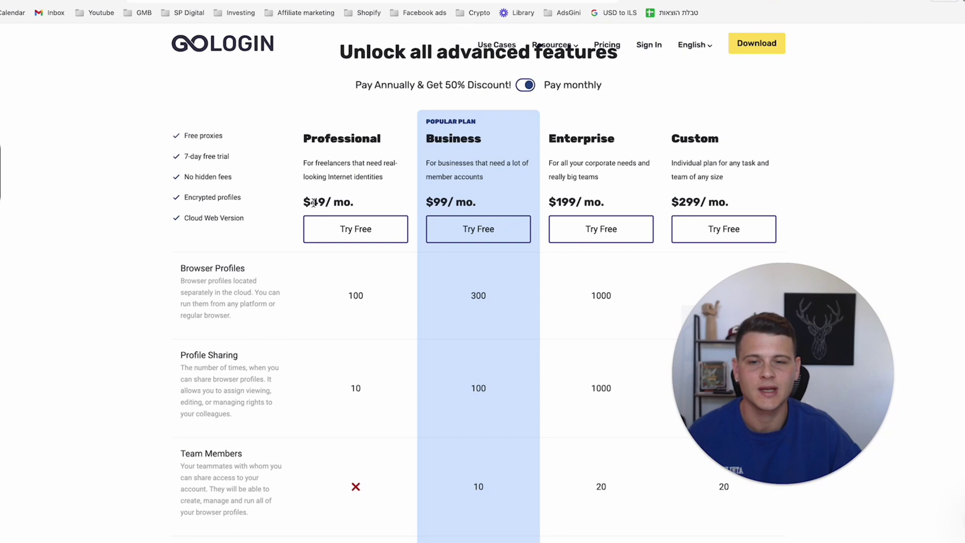
scroll(343, 248, down, 2)
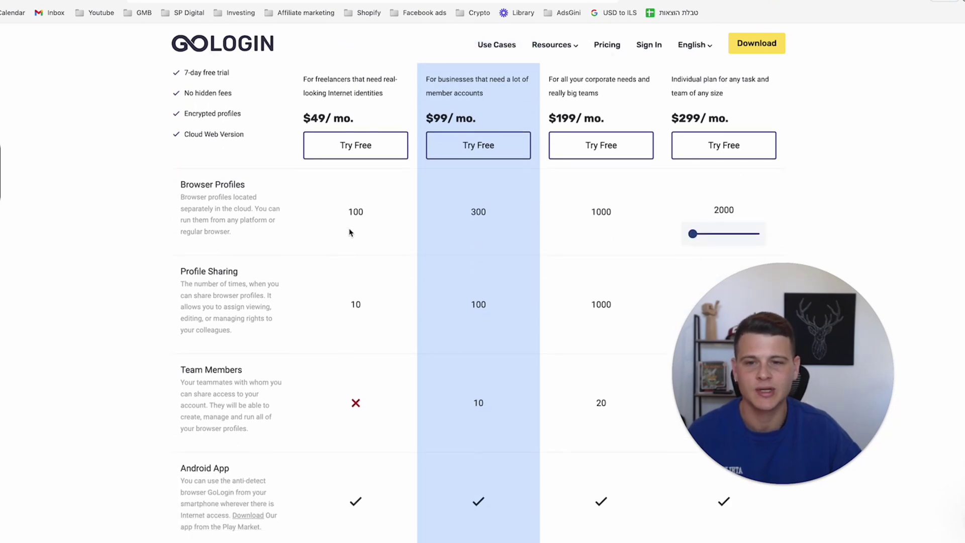
drag(348, 214, 366, 217)
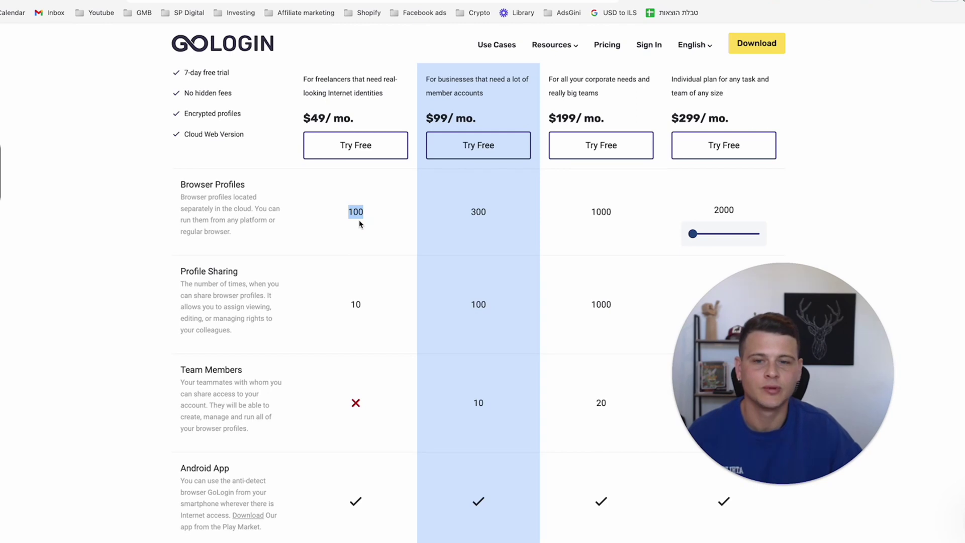
scroll(372, 265, up, 2)
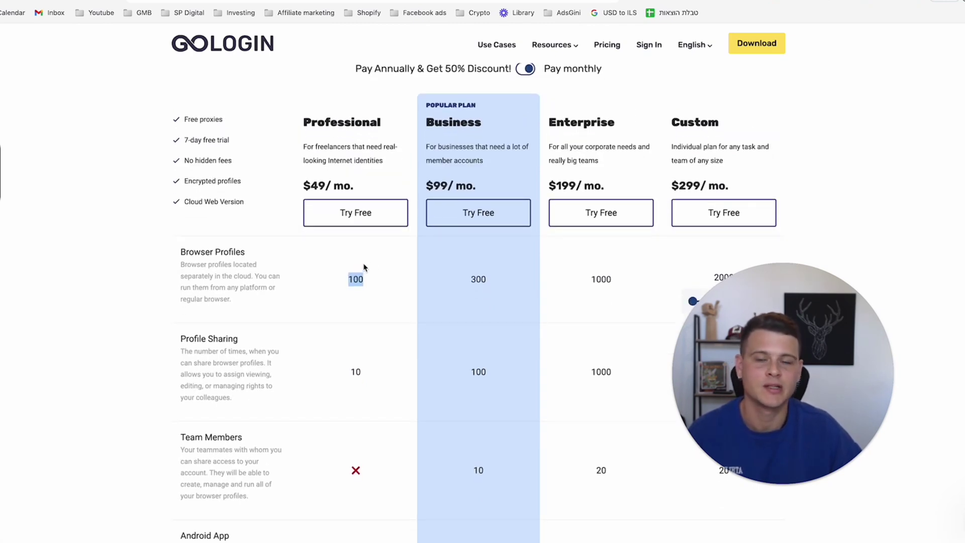
click(351, 292)
scroll(350, 284, up, 1)
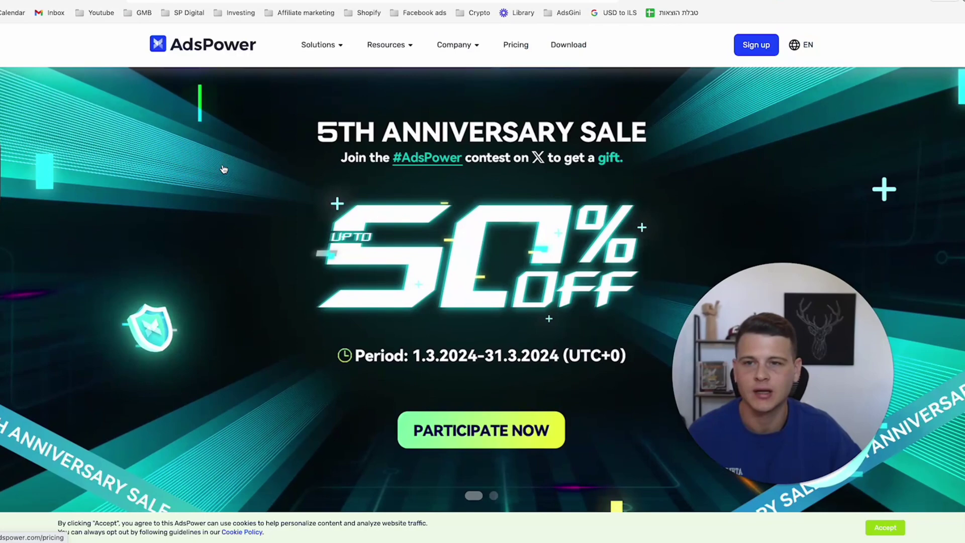
scroll(204, 193, down, 1)
scroll(227, 158, up, 2)
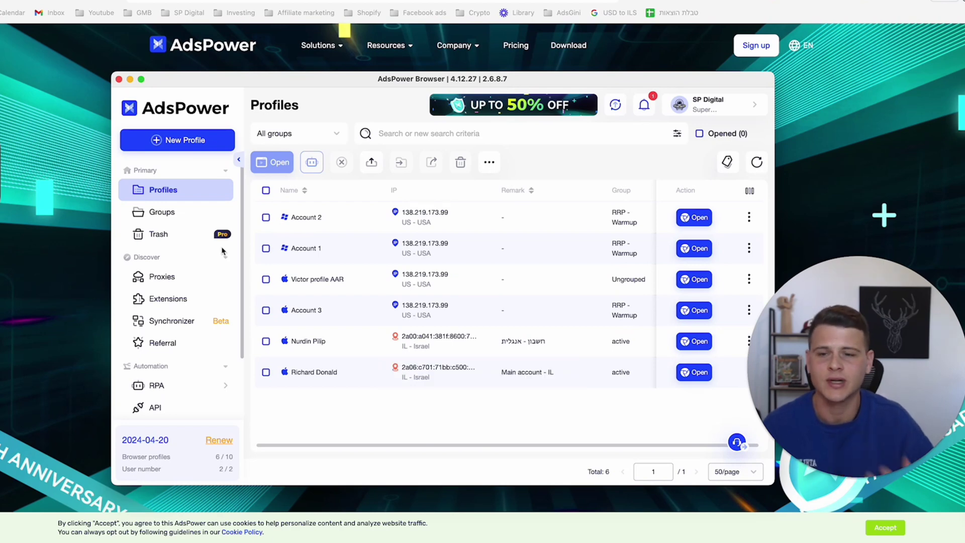
scroll(208, 272, down, 3)
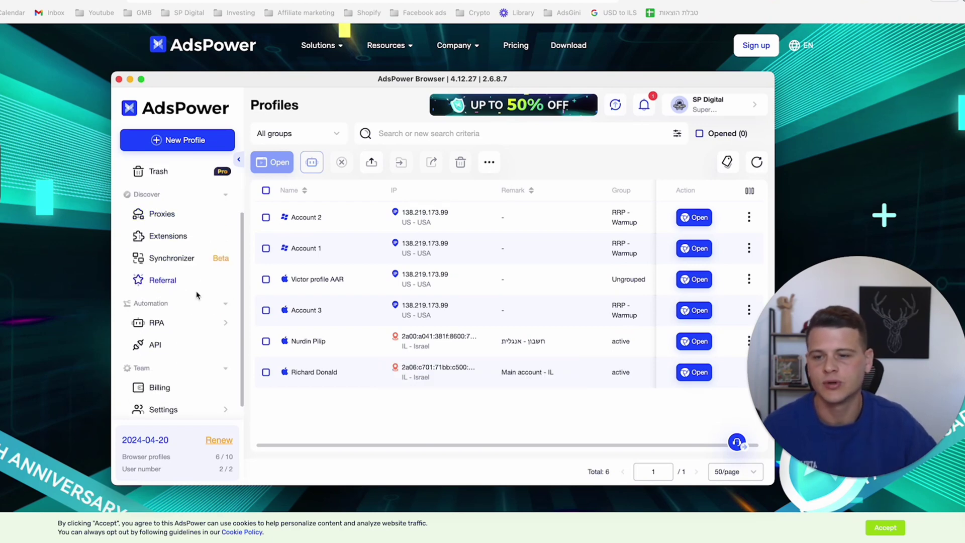
scroll(181, 305, down, 1)
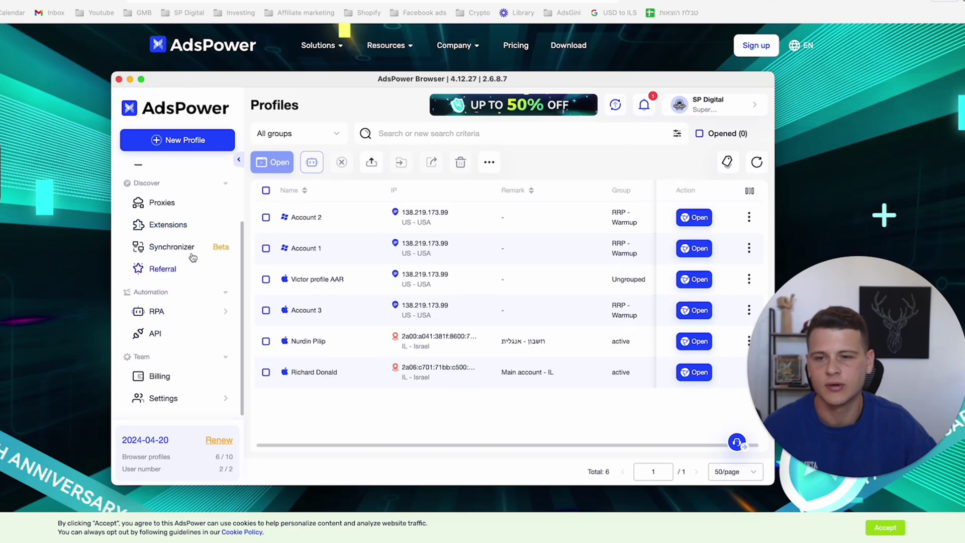
scroll(196, 300, up, 3)
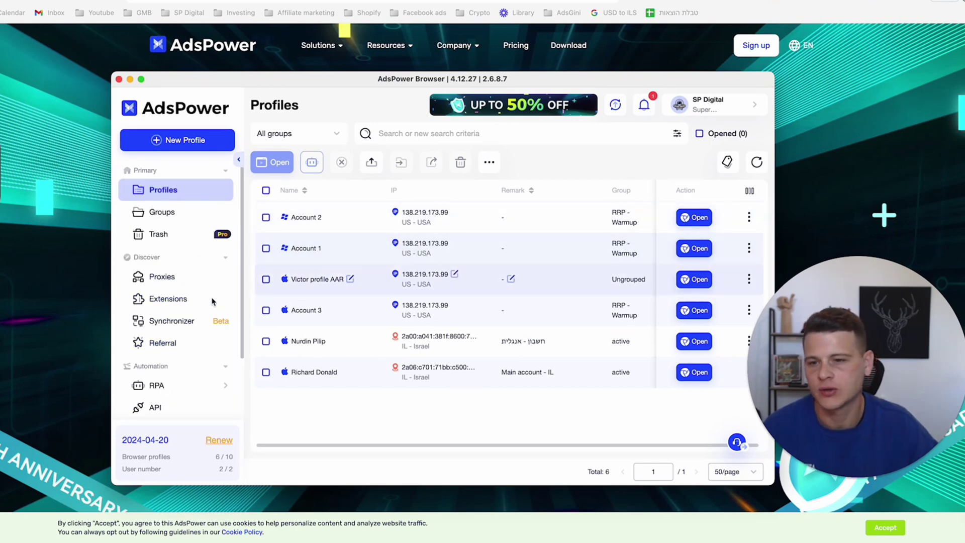
Step: Check AdsPower's saved proxy list, then return to the six browser profiles
click(160, 278)
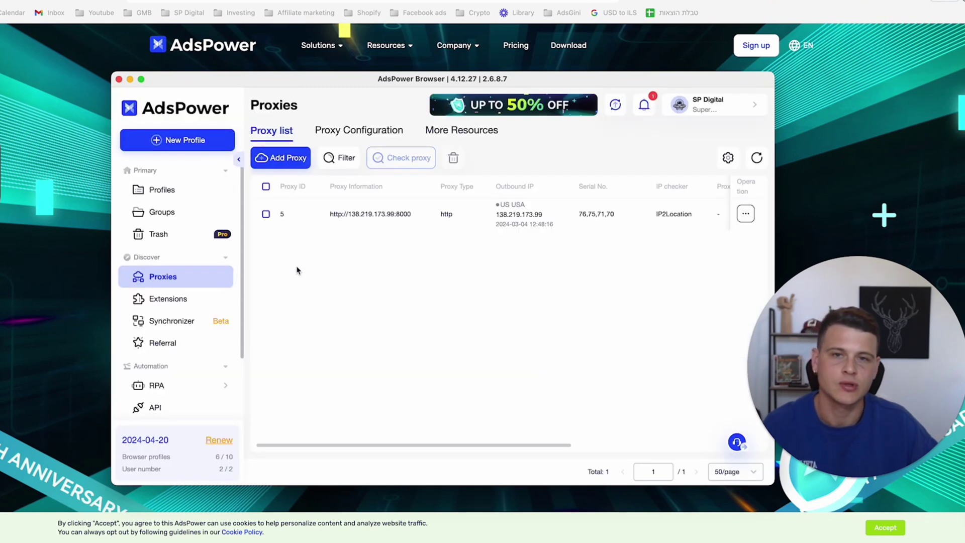
click(172, 195)
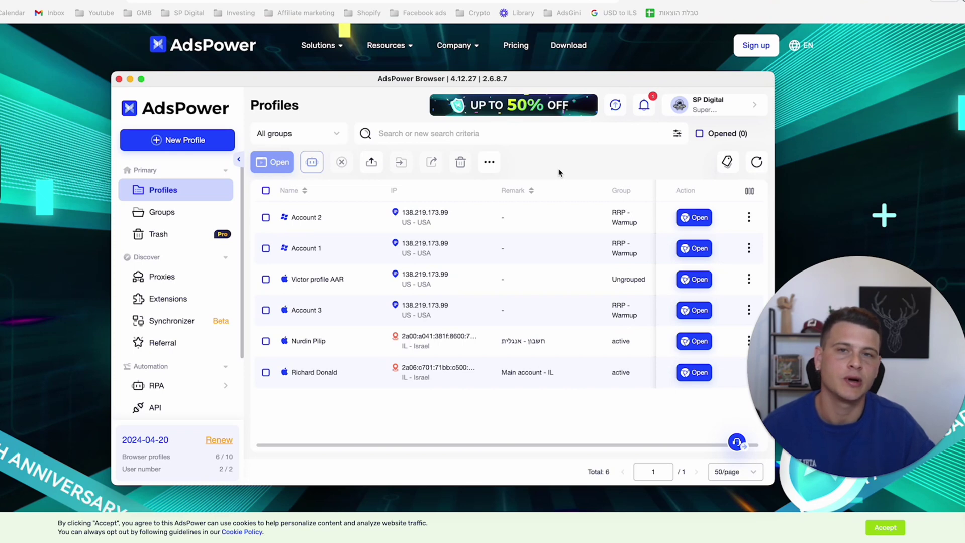
scroll(400, 159, down, 1)
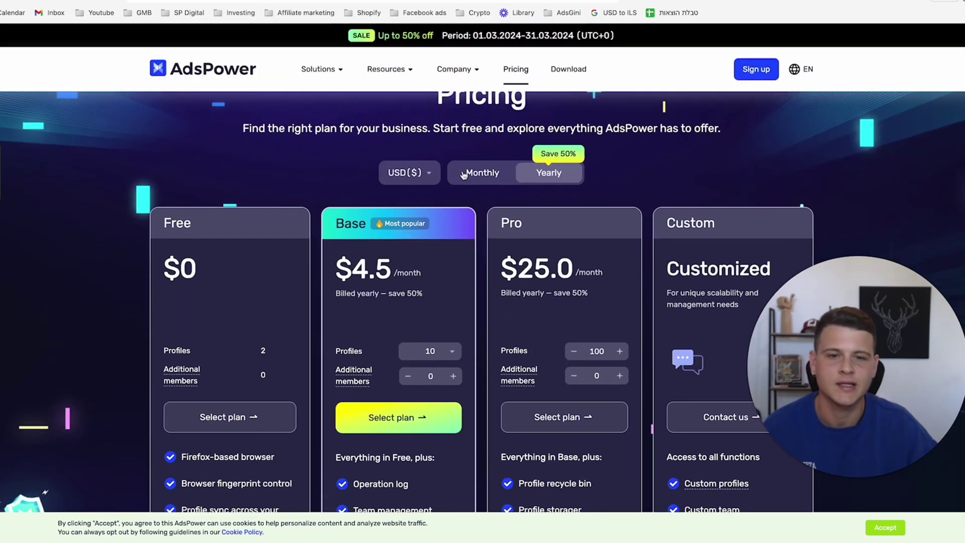
Step: Switch AdsPower plans to monthly and highlight Base $9.0 and Pro 50.0 prices
click(463, 173)
scroll(159, 173, down, 2)
scroll(148, 174, down, 1)
scroll(324, 190, down, 1)
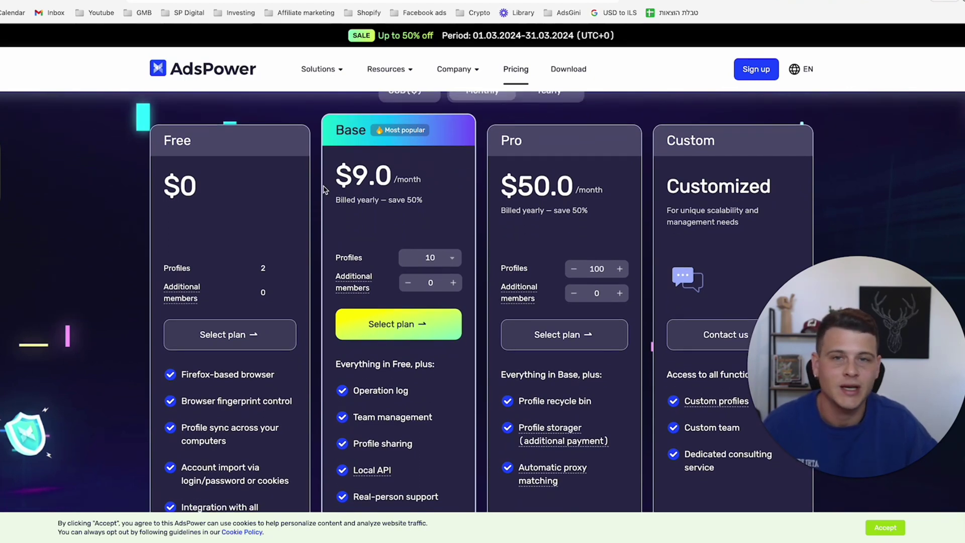
scroll(324, 190, down, 1)
scroll(324, 189, up, 2)
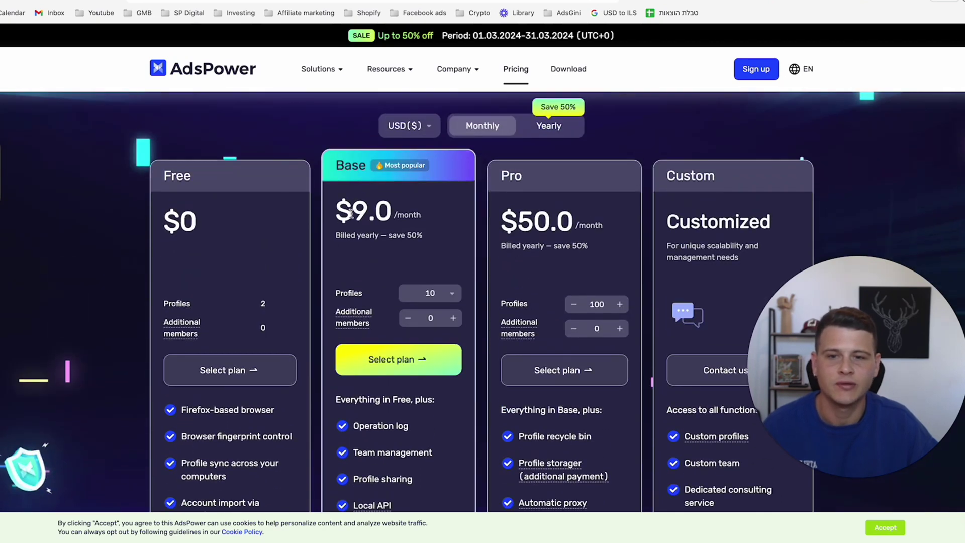
drag(351, 214, 403, 215)
click(321, 237)
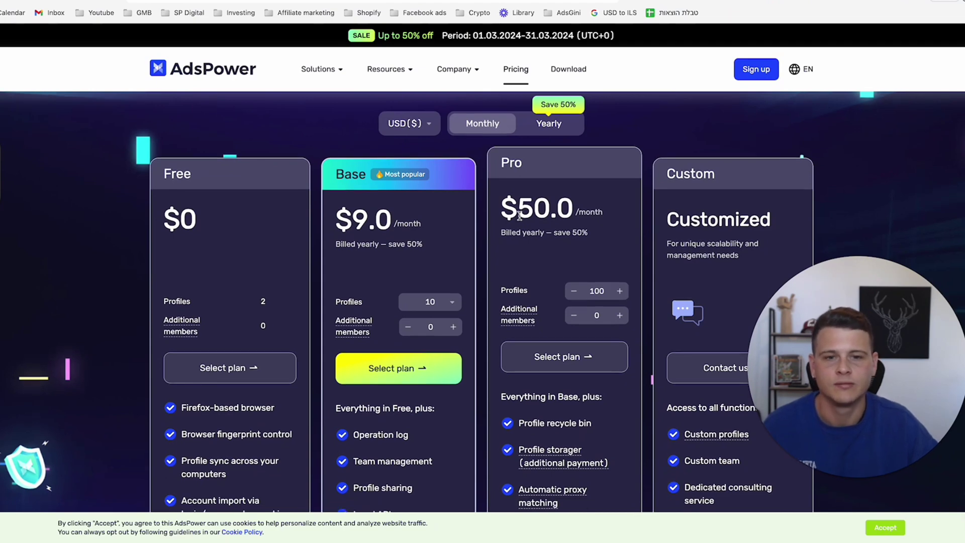
drag(519, 212, 566, 211)
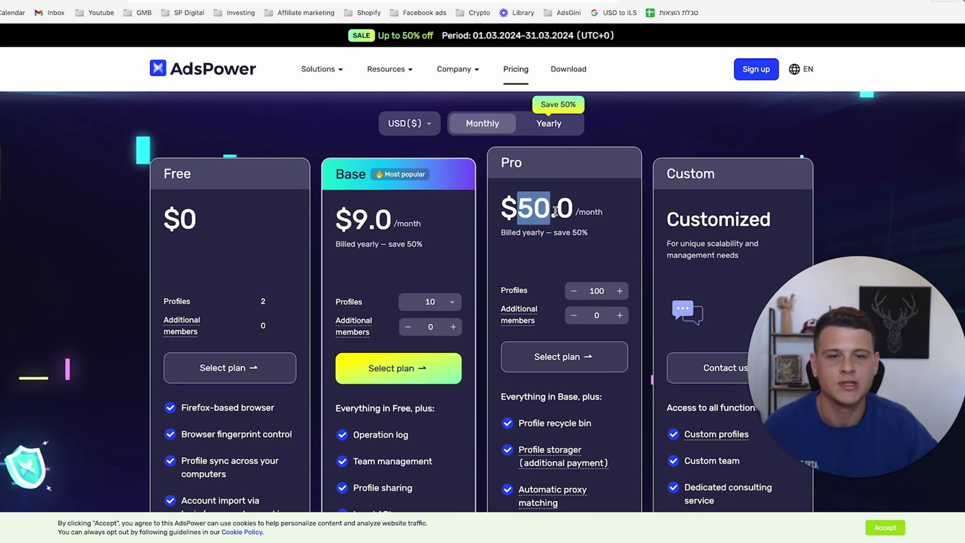
scroll(540, 240, down, 2)
scroll(517, 226, up, 1)
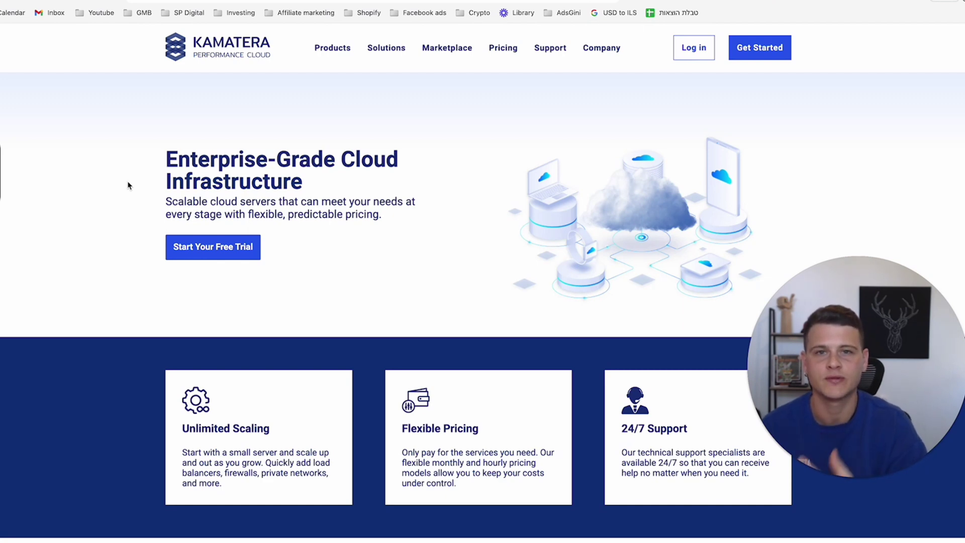
scroll(140, 174, down, 10)
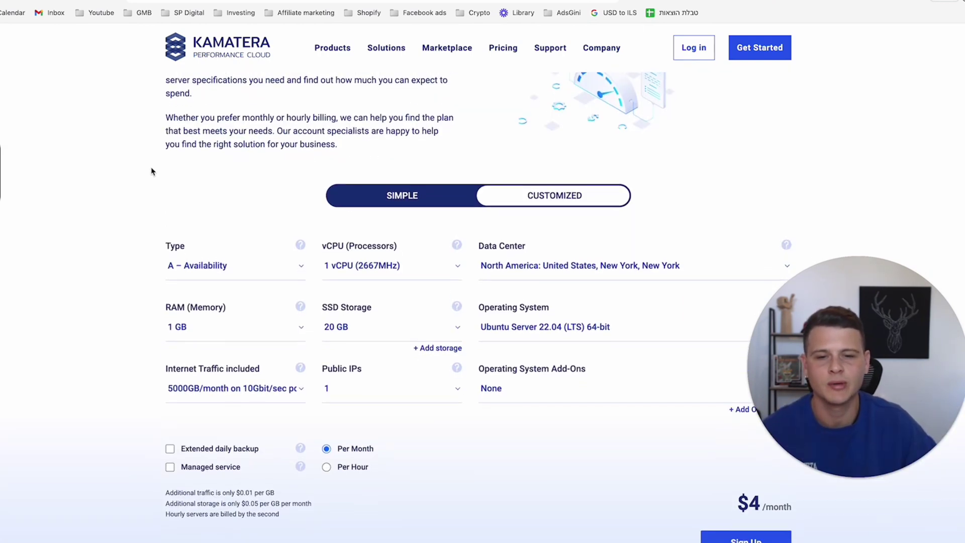
scroll(174, 185, down, 2)
scroll(249, 226, down, 3)
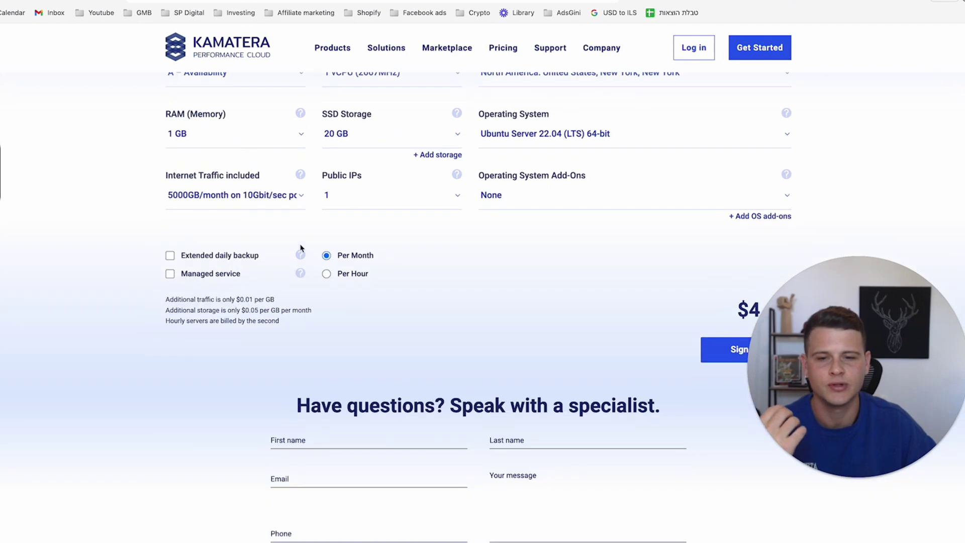
Step: Select Per Hour billing in Kamatera's calculator to show $0.005 per hour
click(327, 274)
scroll(332, 257, down, 2)
scroll(335, 245, down, 1)
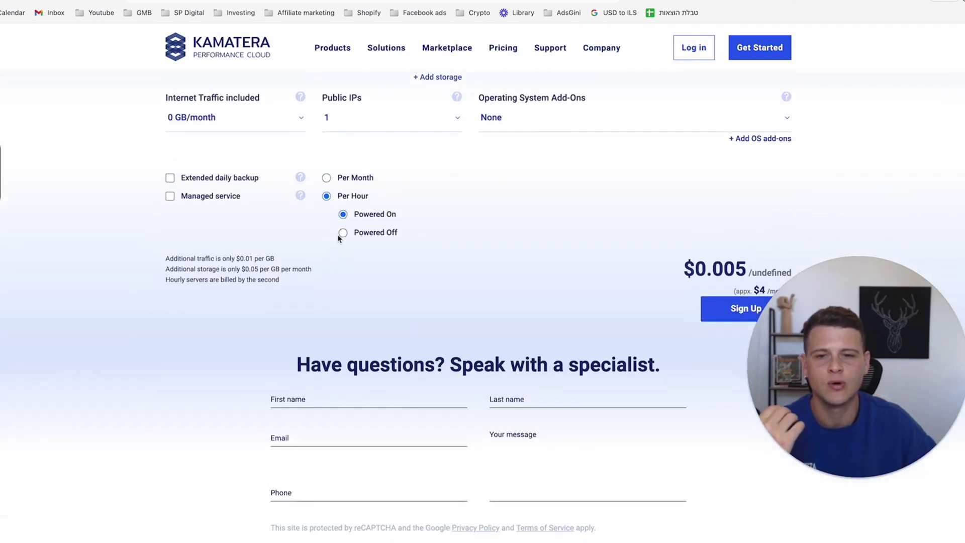